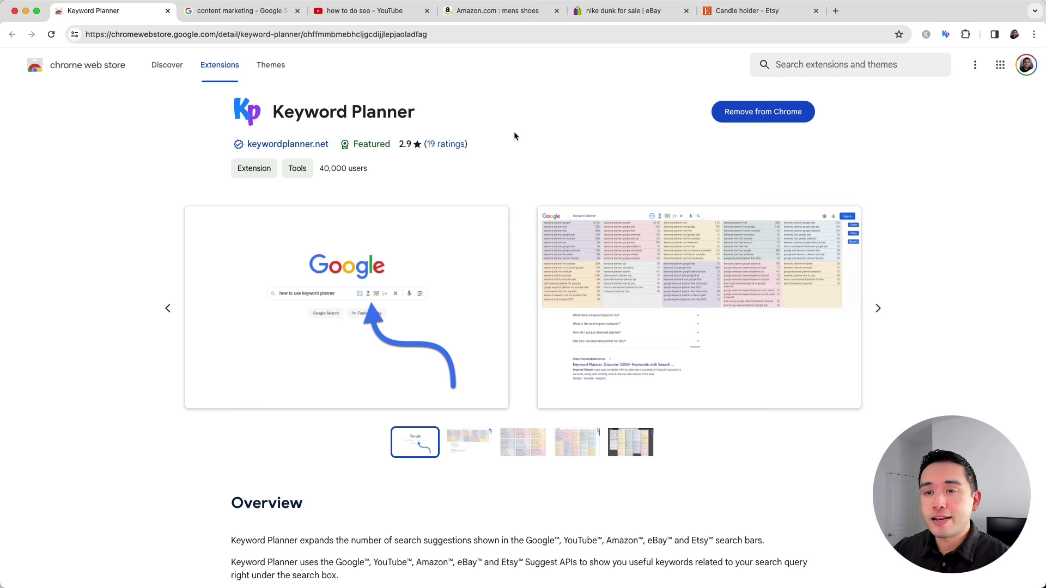
# Switch to the Google search results for 'content marketing'
pyautogui.click(249, 10)
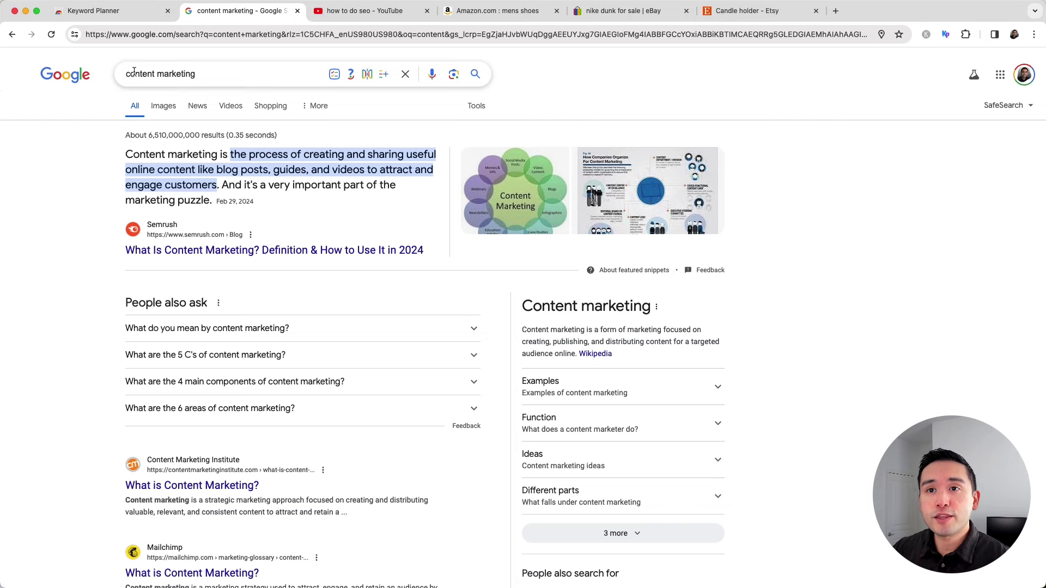
# Show Keyword Planner's table of 'content marketing' keyword suggestions with search volumes
pyautogui.click(335, 74)
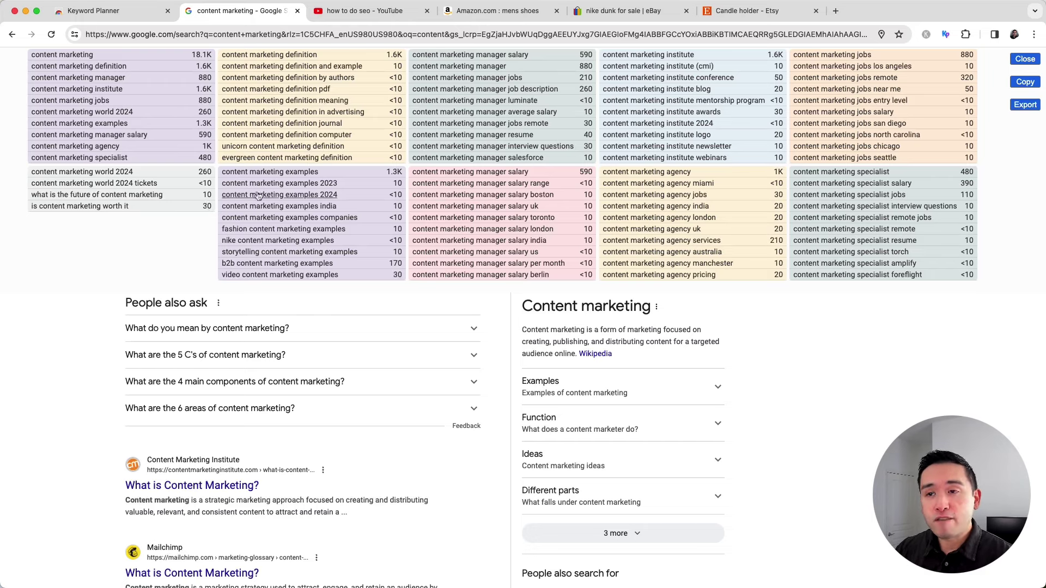
# Open the Keyword Planner extension's settings page
pyautogui.click(946, 36)
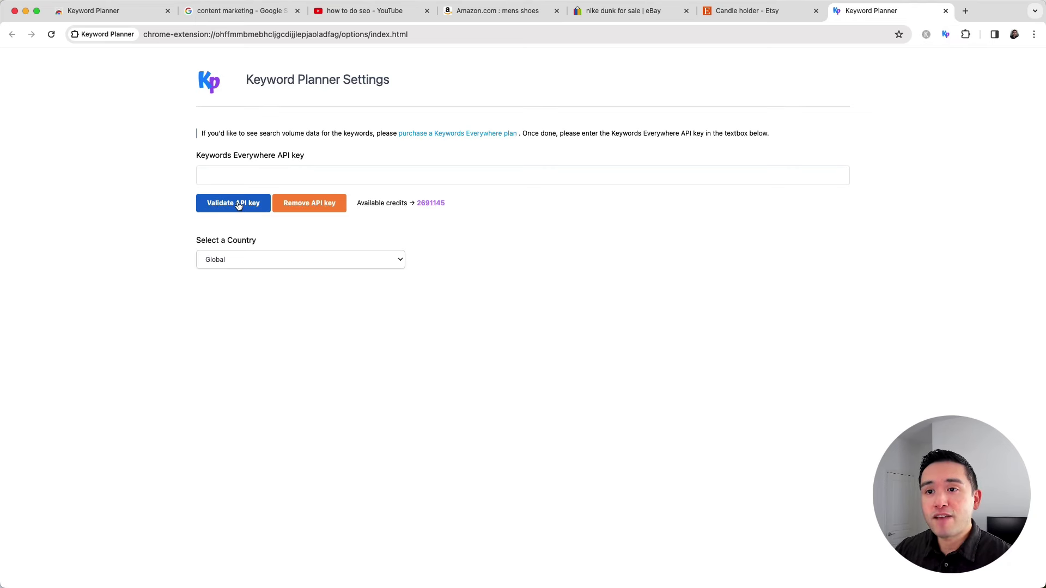
pyautogui.click(381, 260)
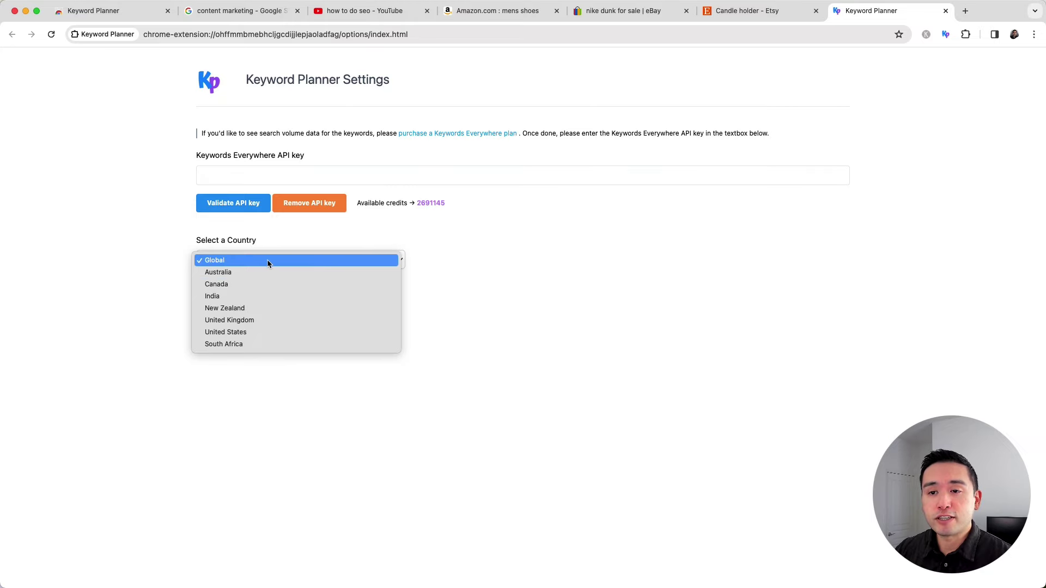
pyautogui.click(284, 238)
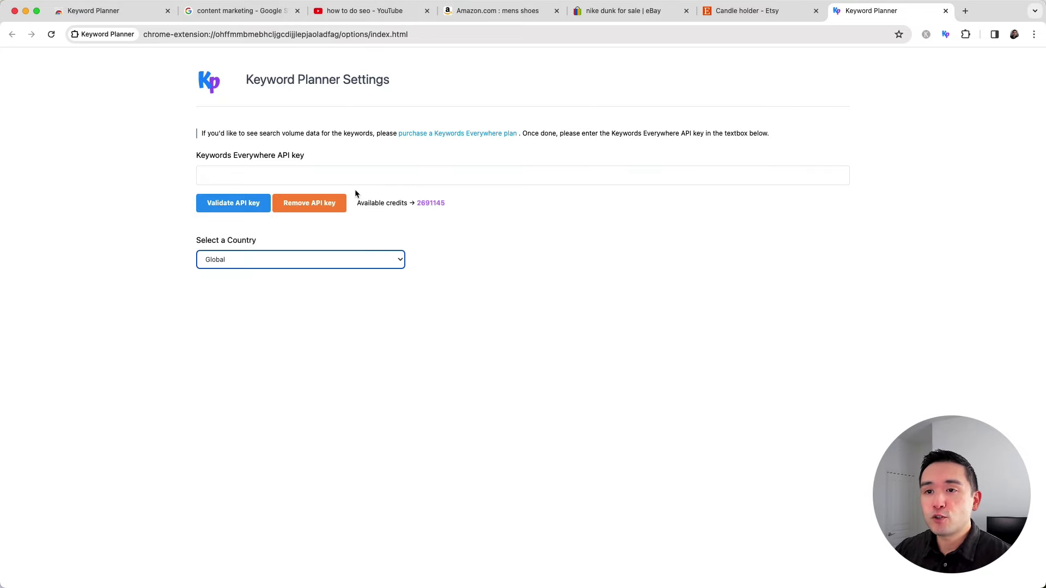
pyautogui.click(232, 11)
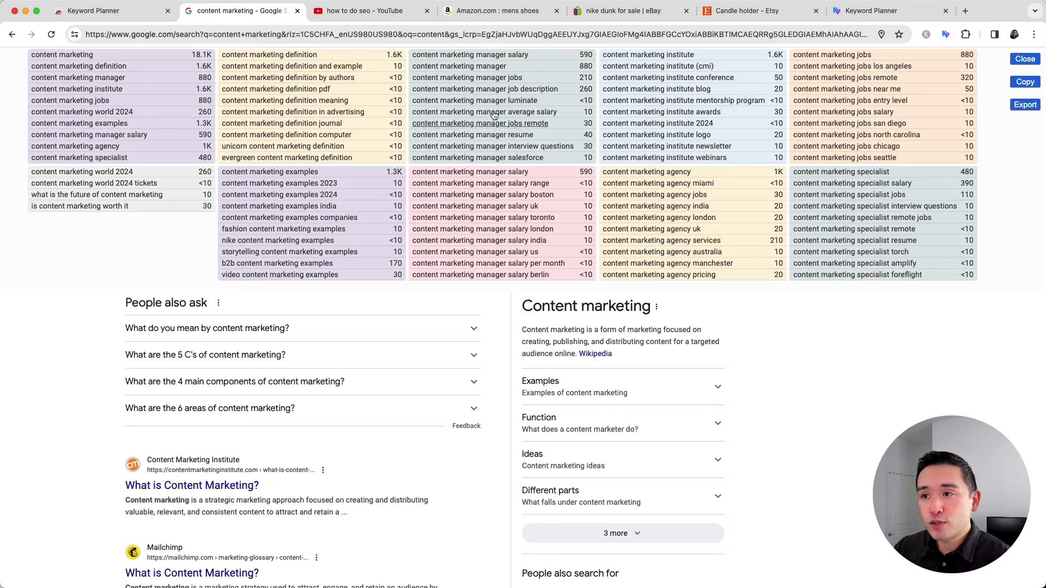
# Open 'content marketing examples' as a new search, then close the suggestions table on the original results
pyautogui.click(268, 172)
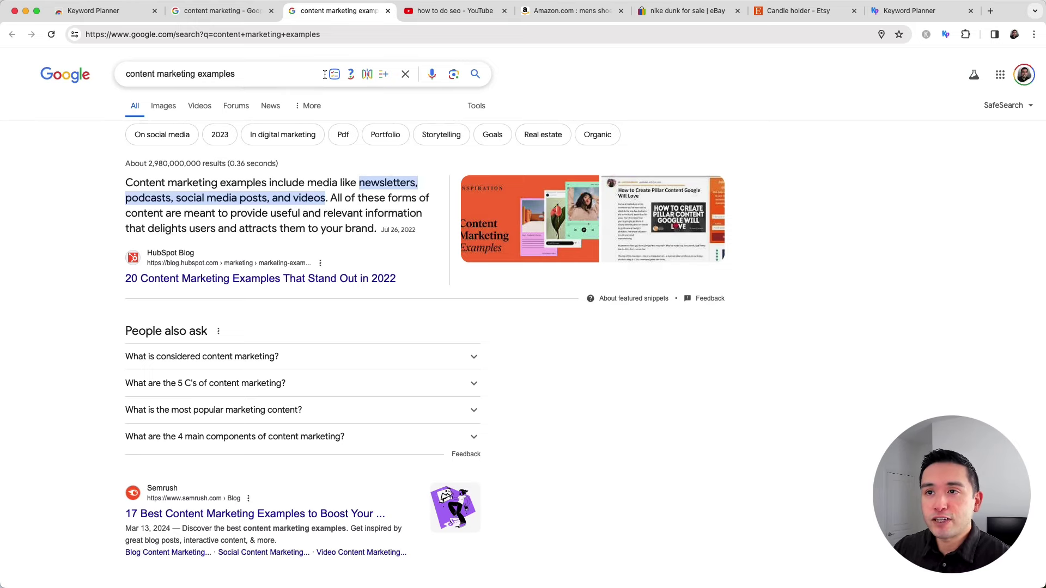
pyautogui.click(234, 16)
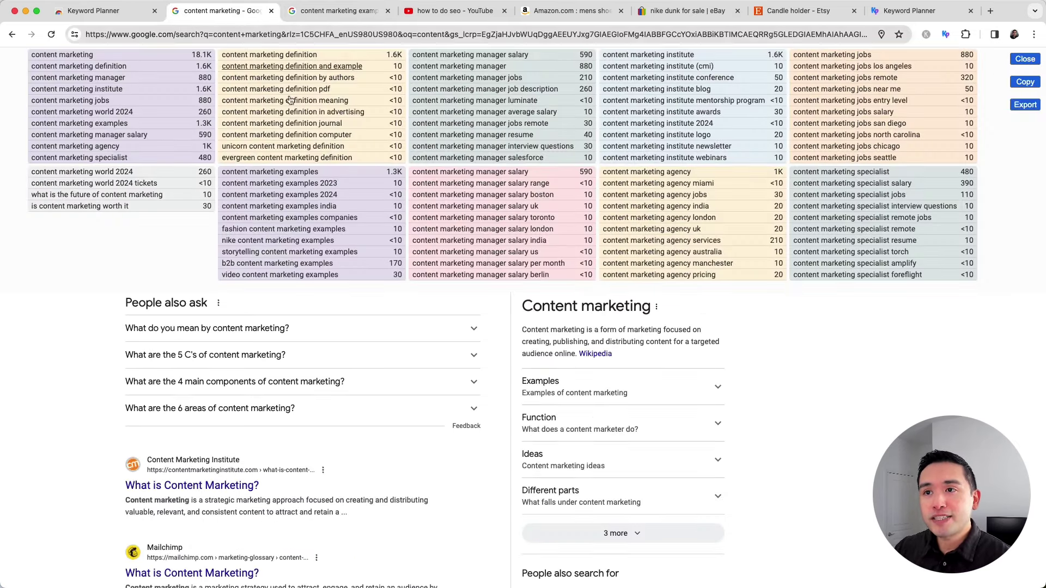
pyautogui.click(1023, 60)
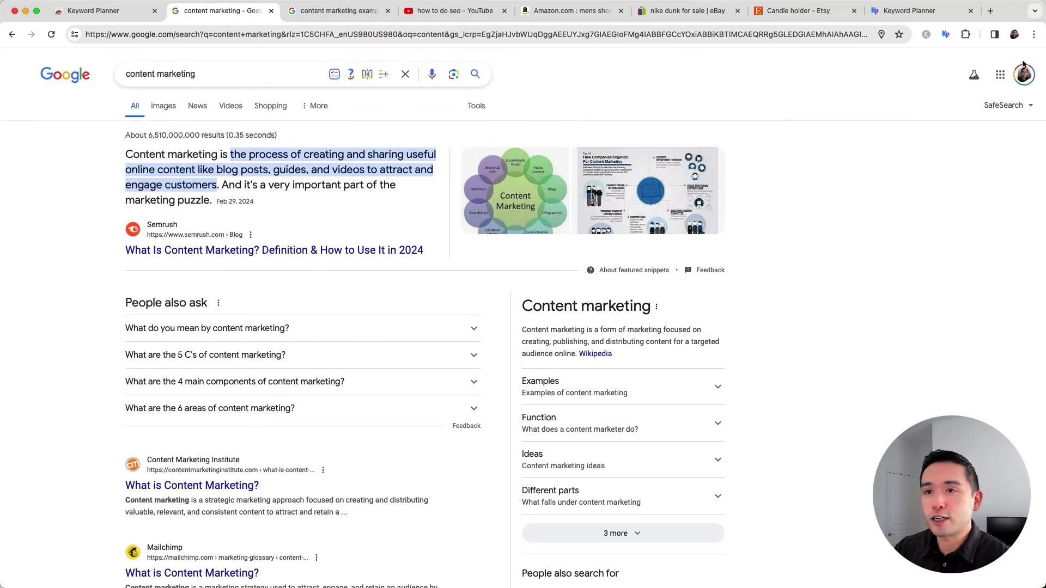
# Review and close the question-style and other 'content marketing' keyword tables, then go to YouTube 'how to do seo' results
pyautogui.click(349, 78)
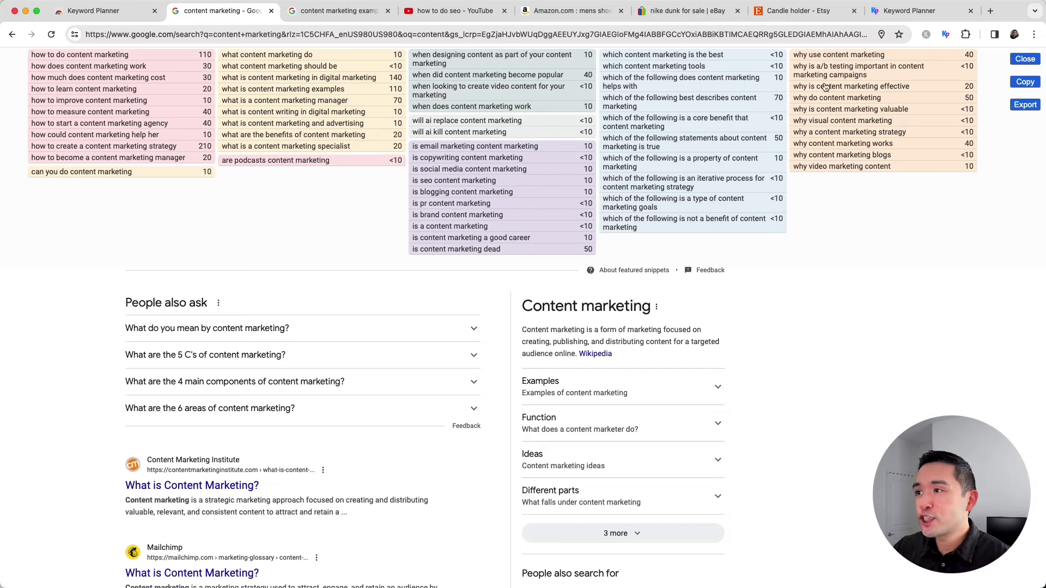
pyautogui.click(1025, 60)
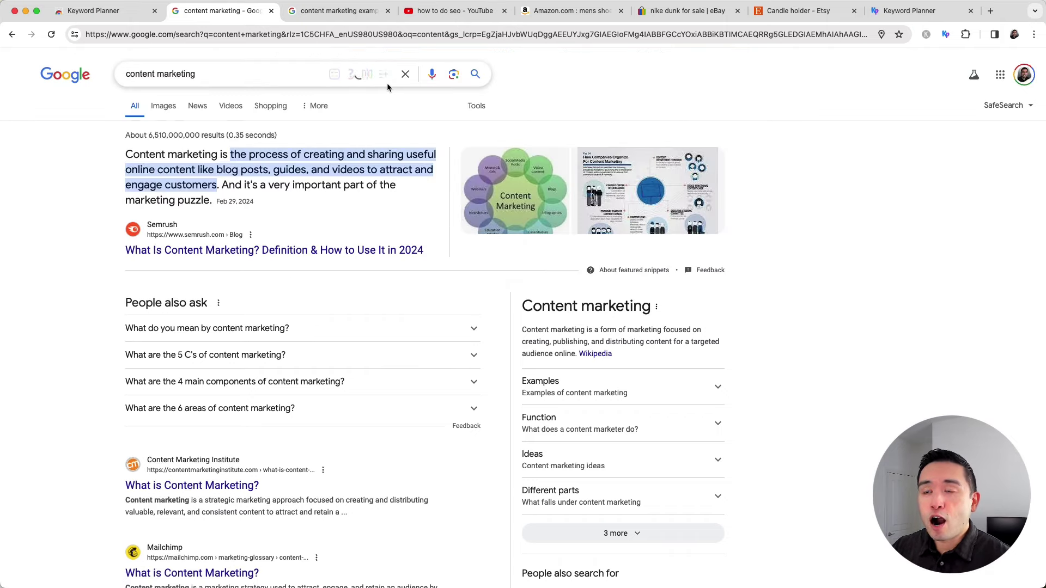
pyautogui.moveTo(388, 84)
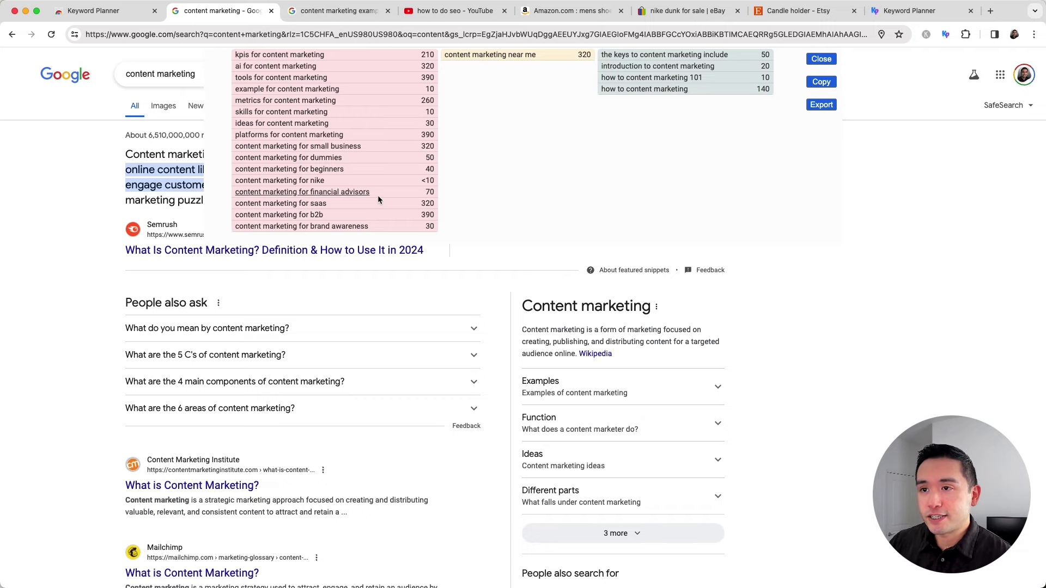
pyautogui.click(822, 60)
pyautogui.click(462, 11)
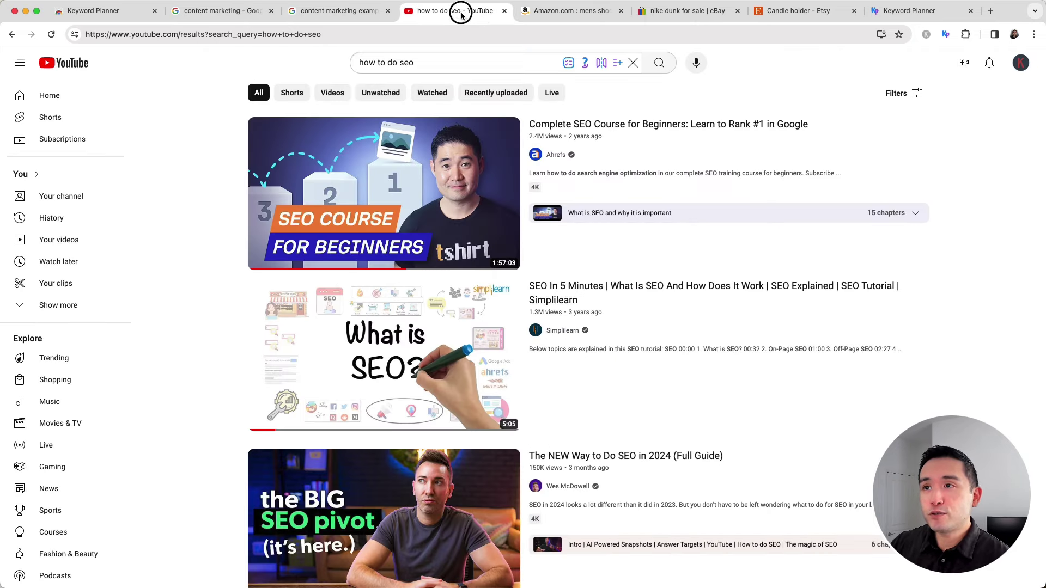
# Browse several Keyword Planner suggestion tables for 'how to do seo', dismissing a no-keywords notice
pyautogui.click(569, 64)
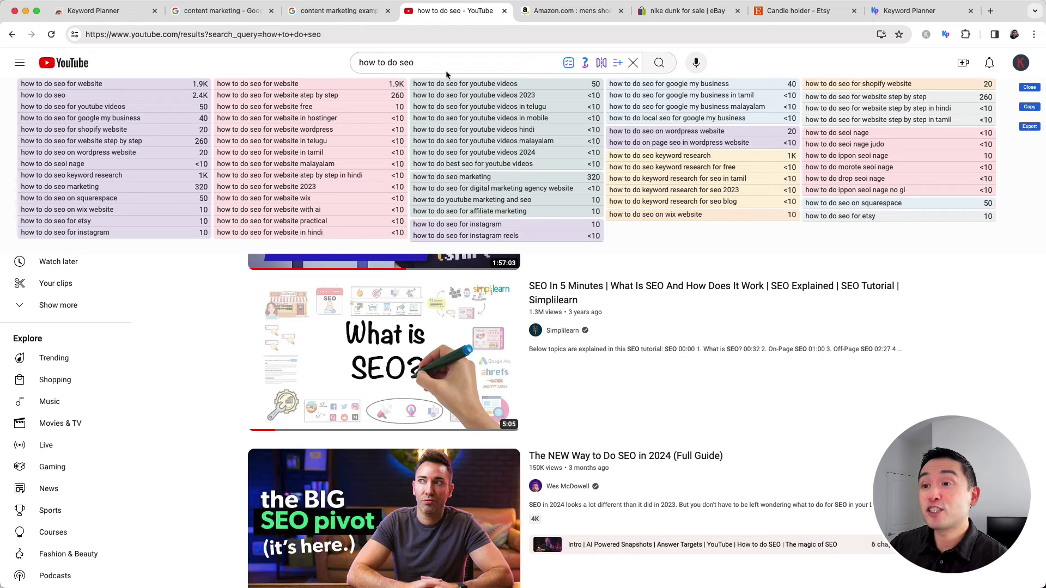
pyautogui.click(584, 63)
pyautogui.click(585, 65)
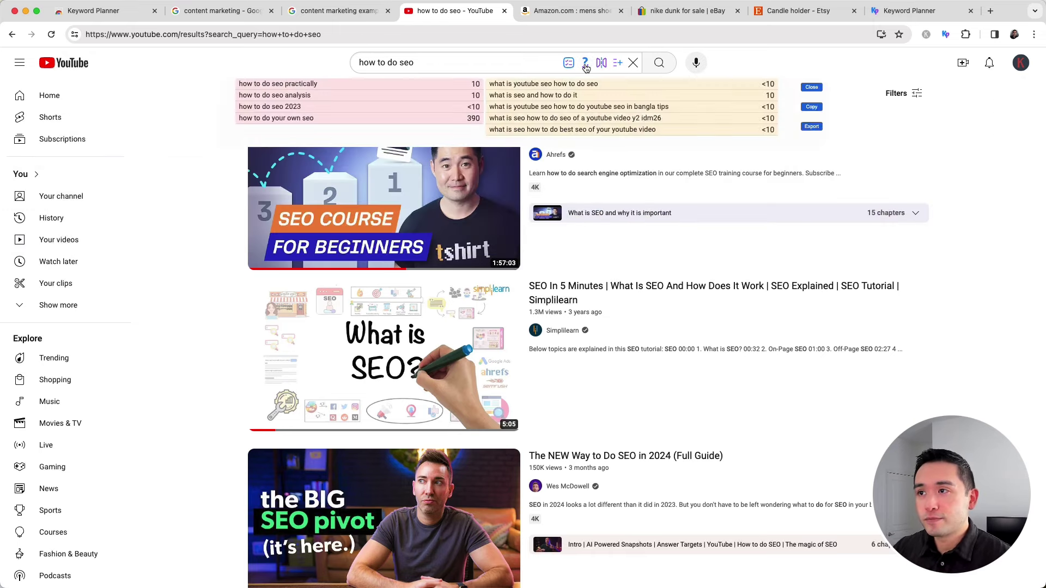
pyautogui.click(602, 64)
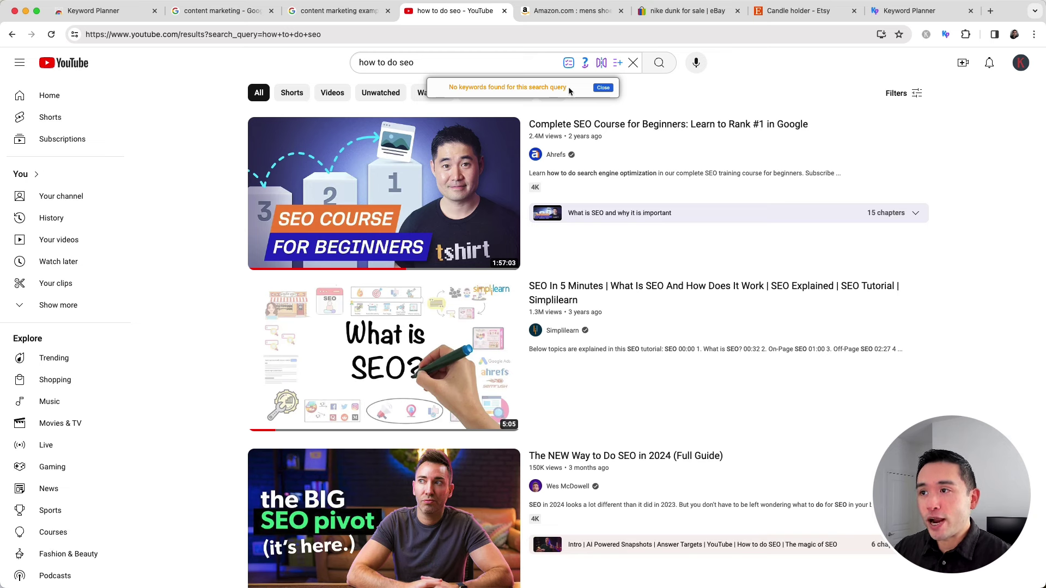
pyautogui.click(603, 87)
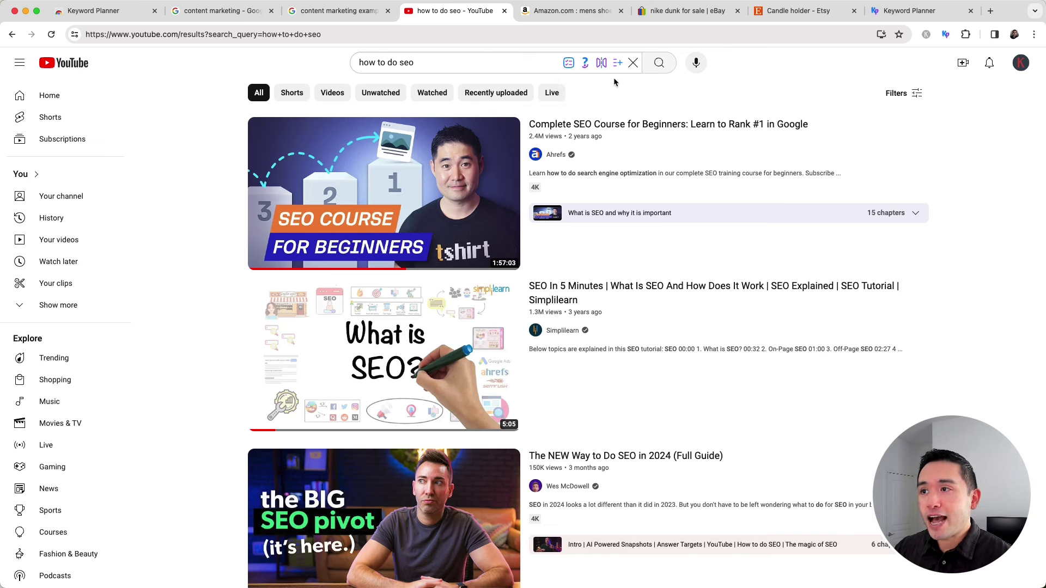
# Search YouTube for 'how to do seo for instagram' from the suggestions, then switch to Amazon's 'mens shoes' results
pyautogui.click(618, 64)
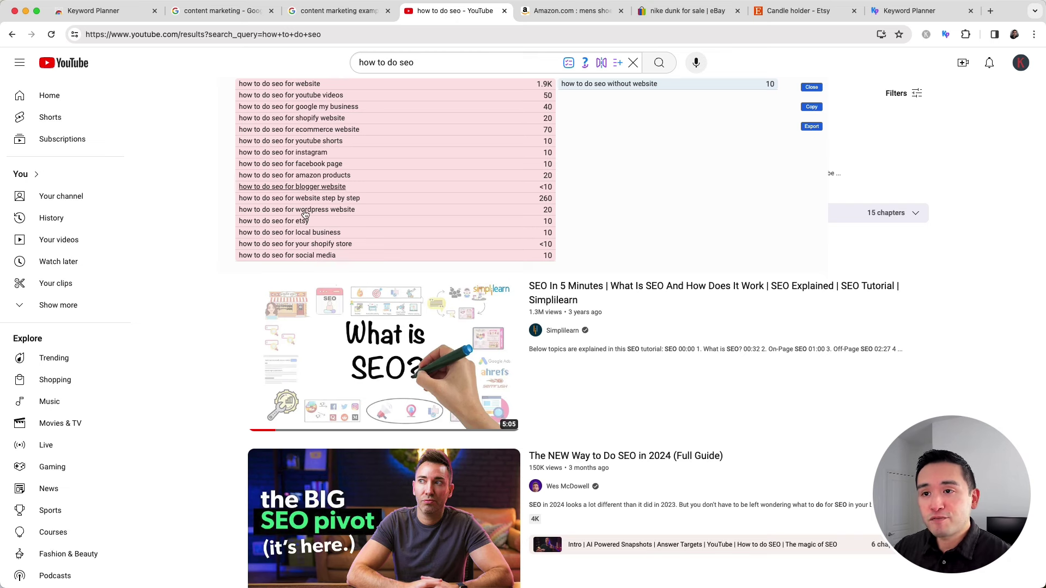
pyautogui.click(299, 152)
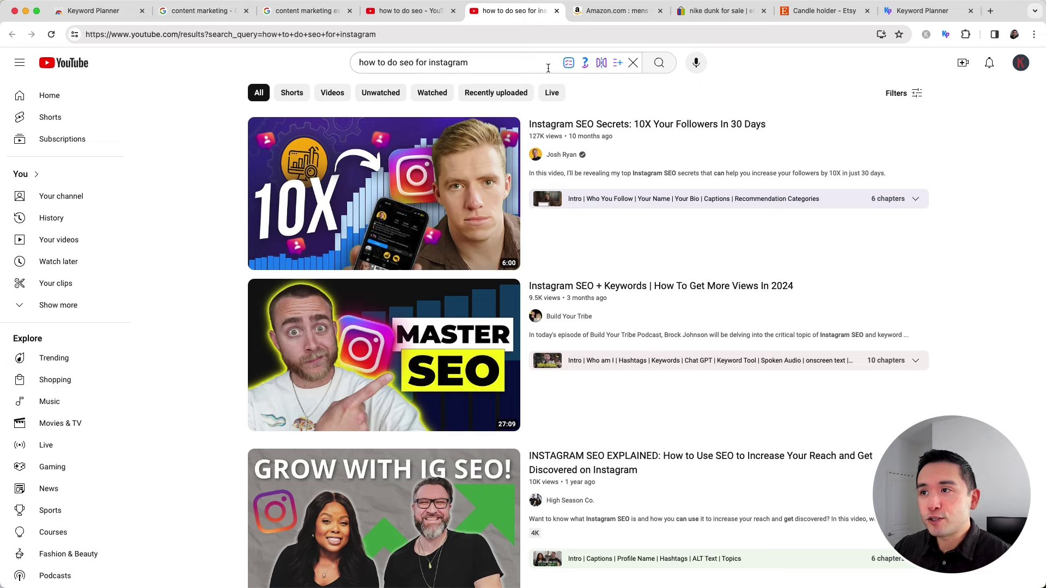
pyautogui.click(615, 11)
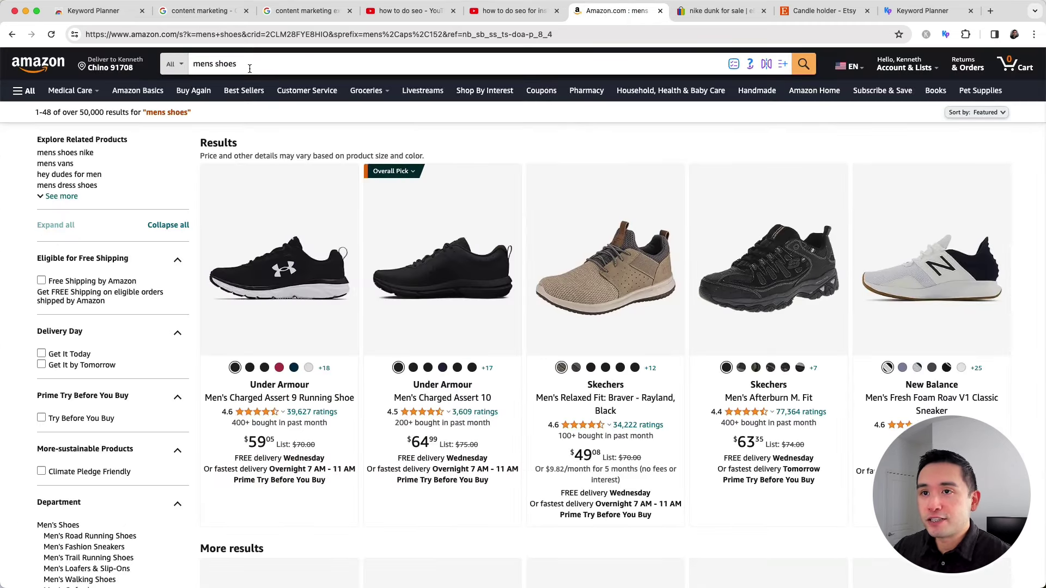
# View the 'mens shoes' keyword suggestions with volumes on Amazon, then move to eBay's 'nike dunk' results
pyautogui.click(734, 65)
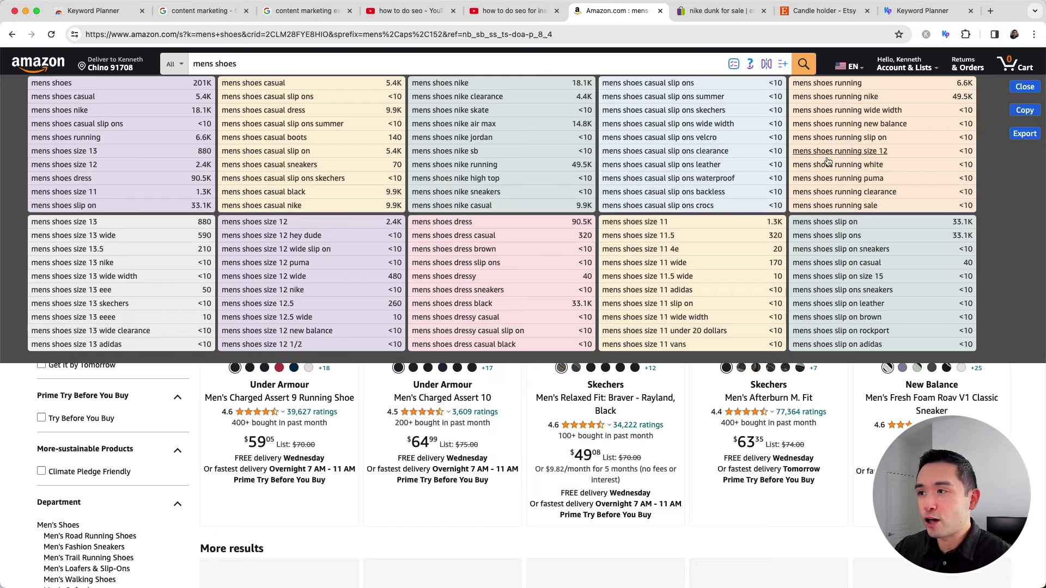
pyautogui.click(751, 66)
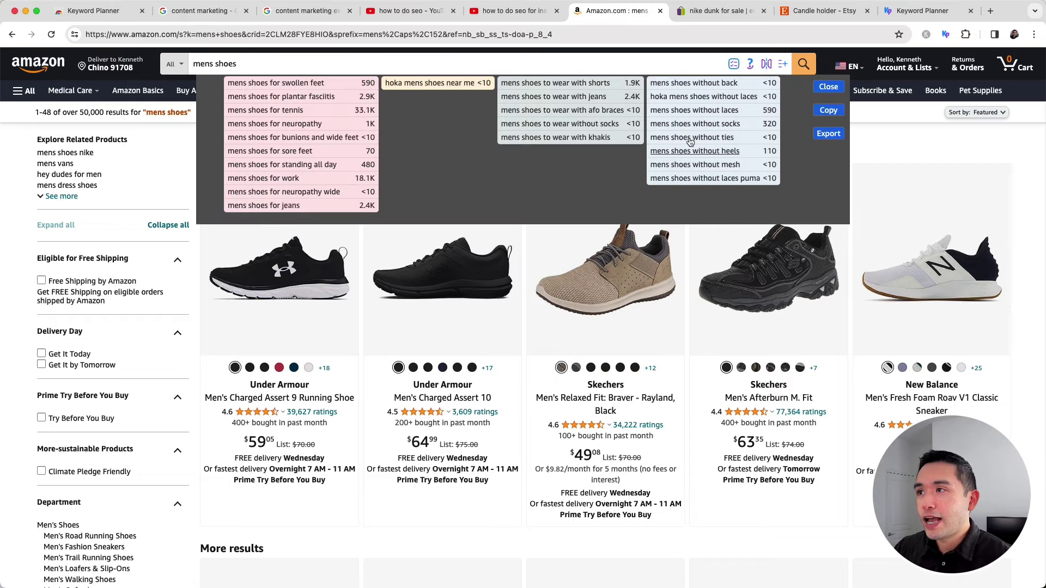
pyautogui.click(720, 11)
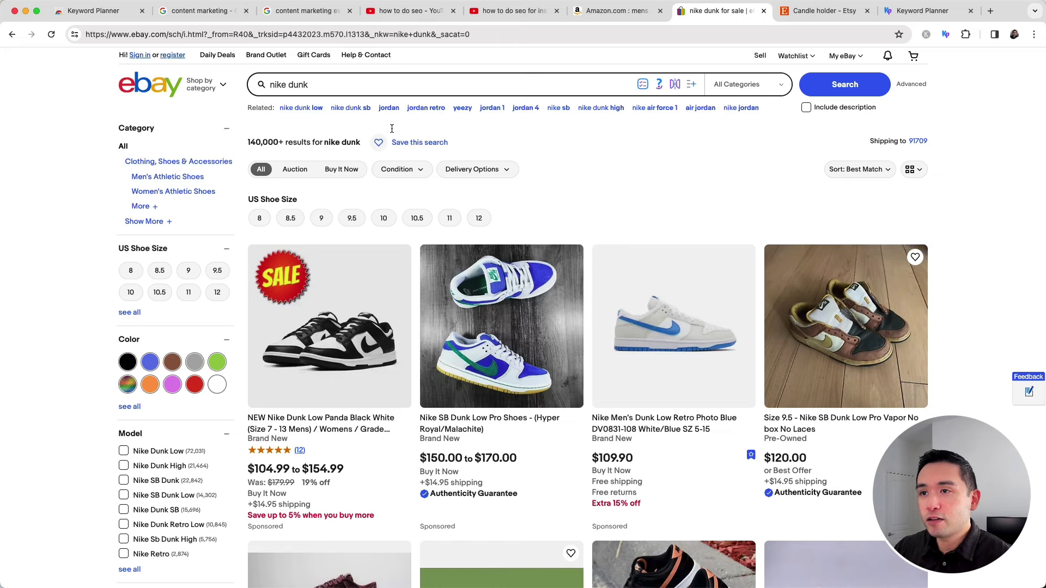
# Check 'nike dunk' keyword variation tables on eBay, dismissing no-keywords notices, then switch to Etsy's 'candle holder' results
pyautogui.moveTo(307, 95)
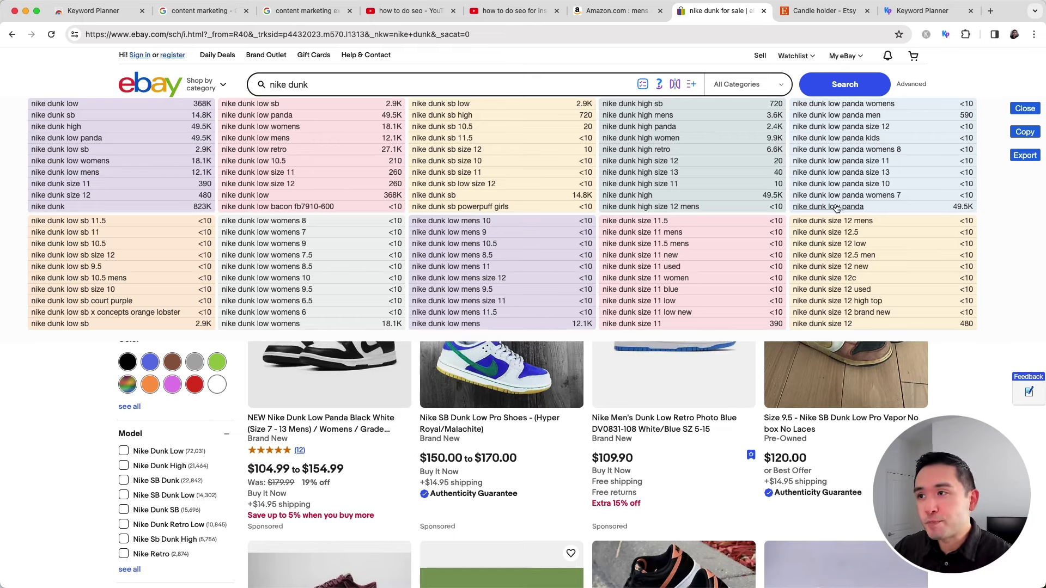
pyautogui.click(659, 84)
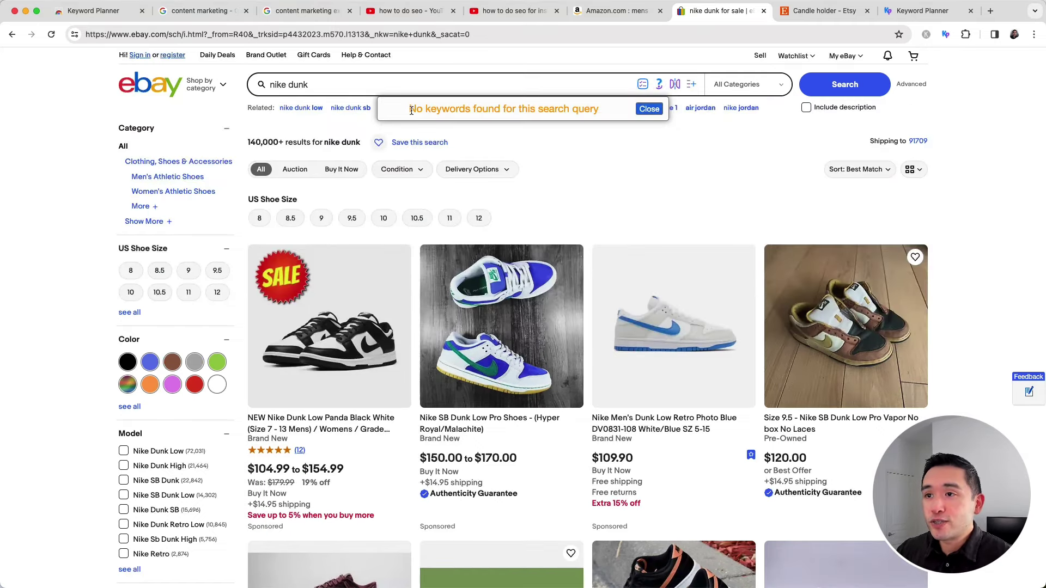
pyautogui.click(649, 109)
pyautogui.click(660, 85)
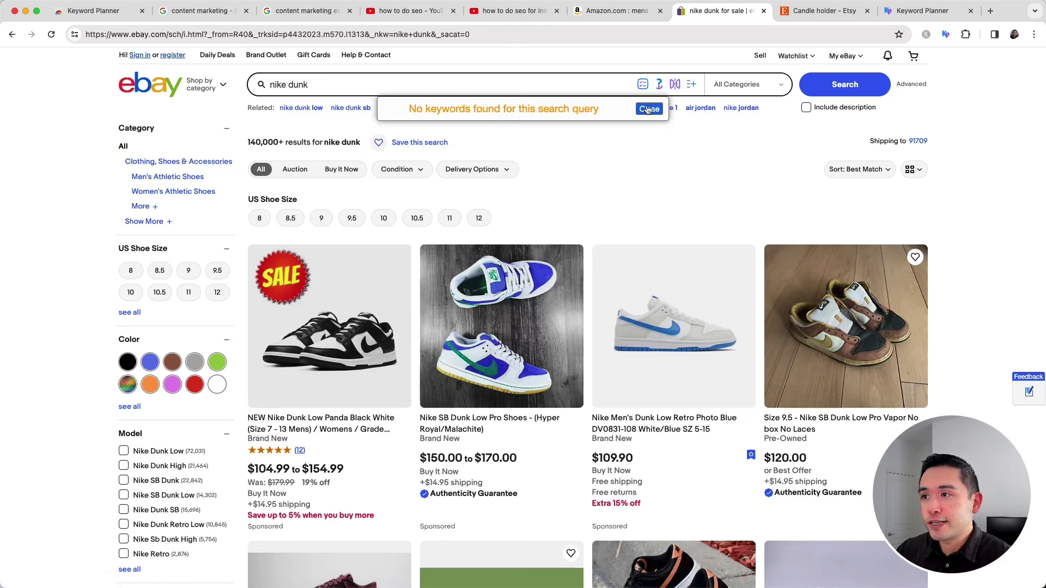
pyautogui.click(647, 110)
pyautogui.click(687, 85)
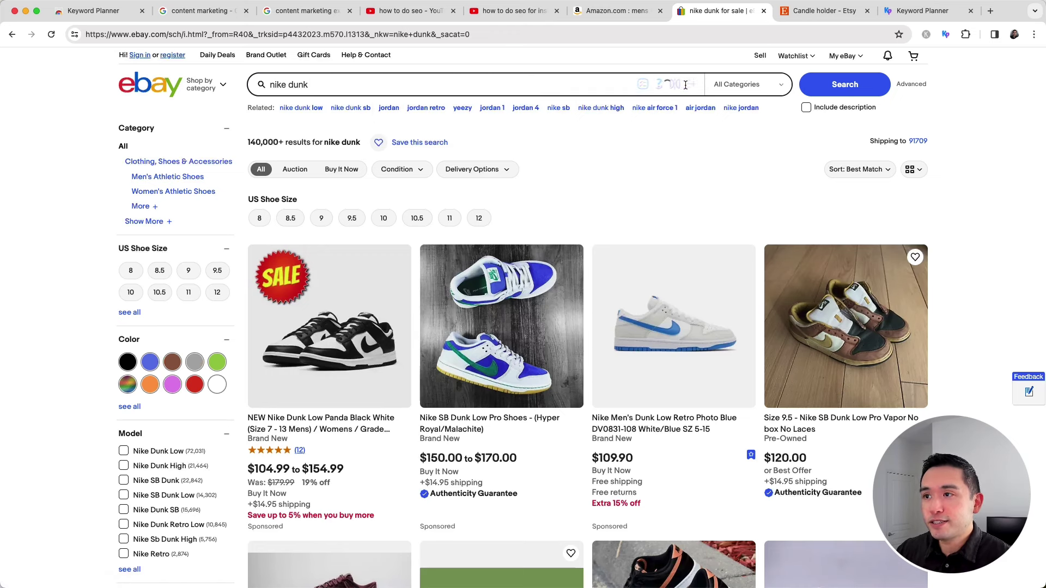
pyautogui.click(805, 12)
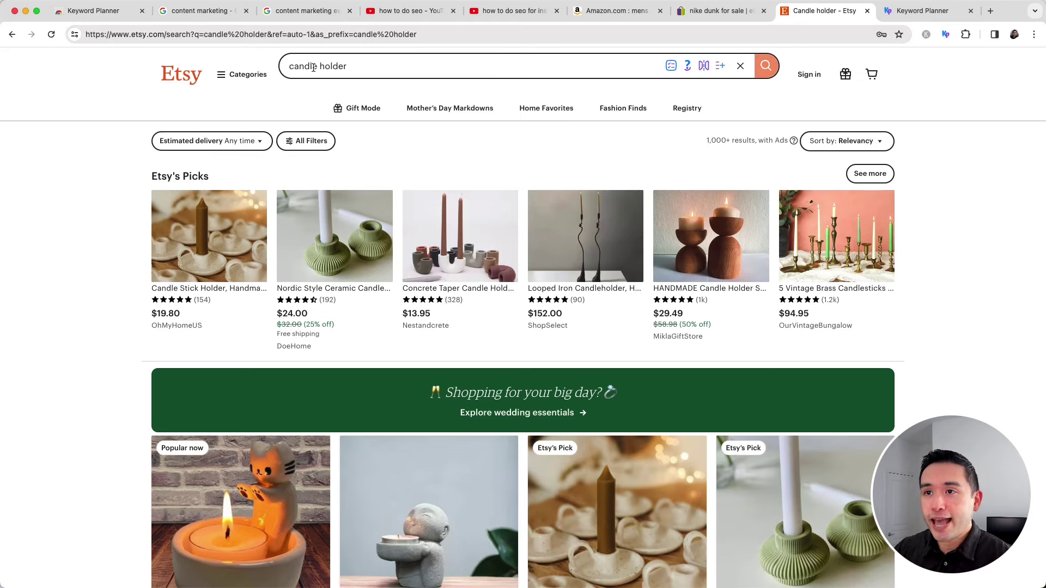
# Browse 'candle holder' keyword tables on Etsy, ending on the 'candle holder for …' variations with volumes
pyautogui.click(672, 68)
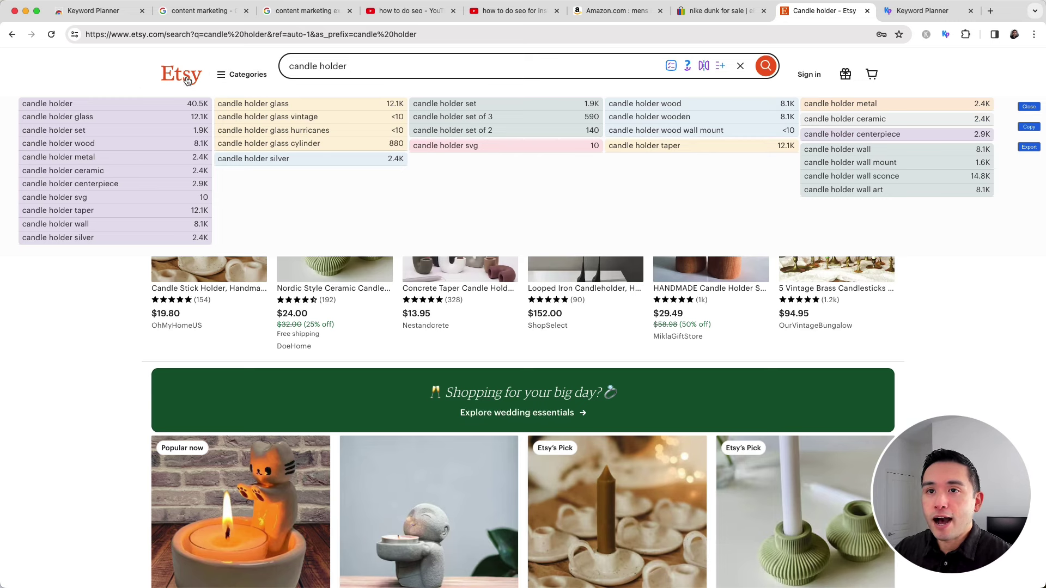
pyautogui.click(688, 67)
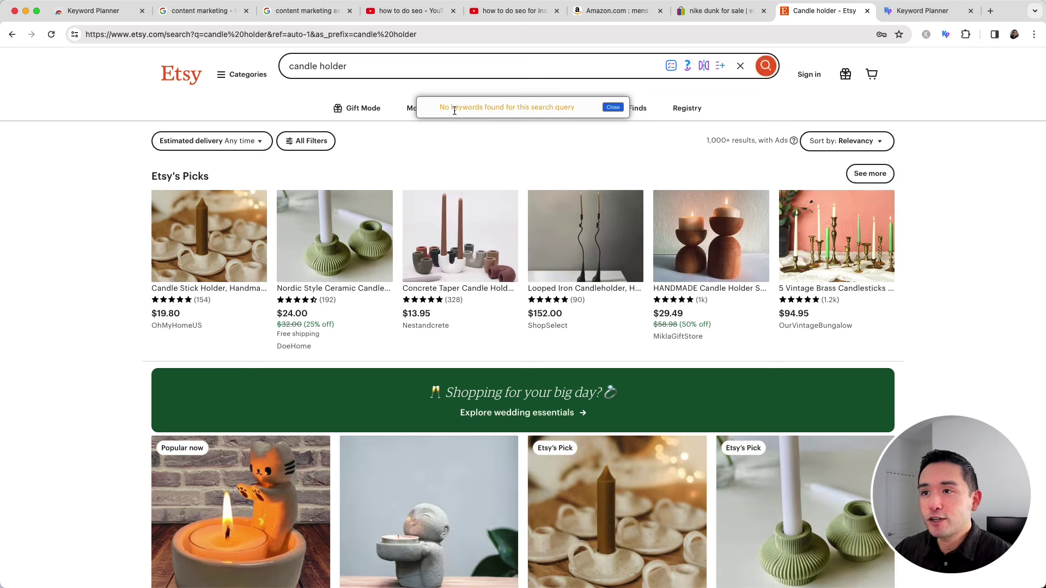
pyautogui.click(612, 106)
pyautogui.click(704, 66)
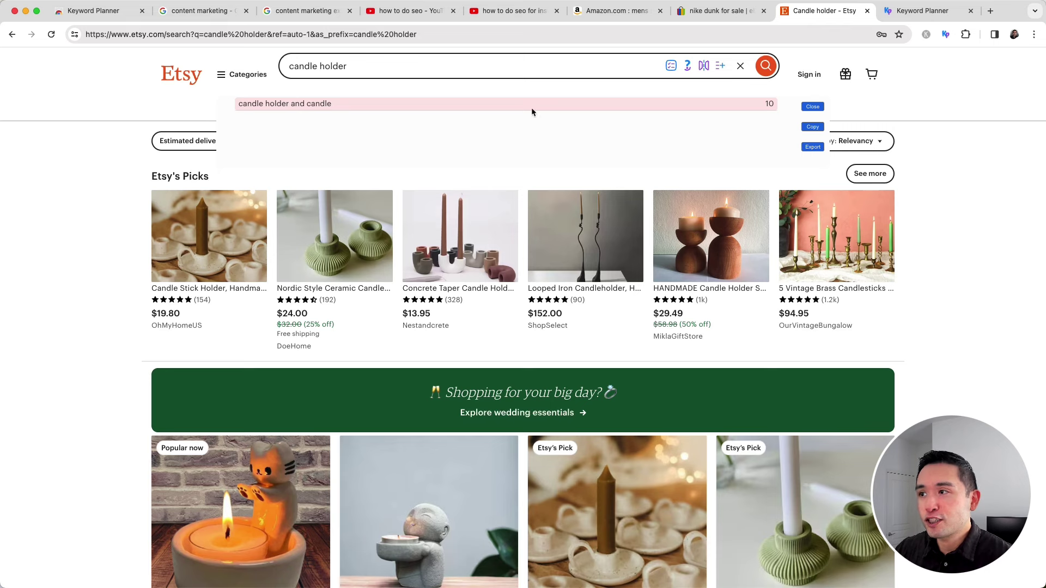
pyautogui.click(705, 65)
pyautogui.click(706, 67)
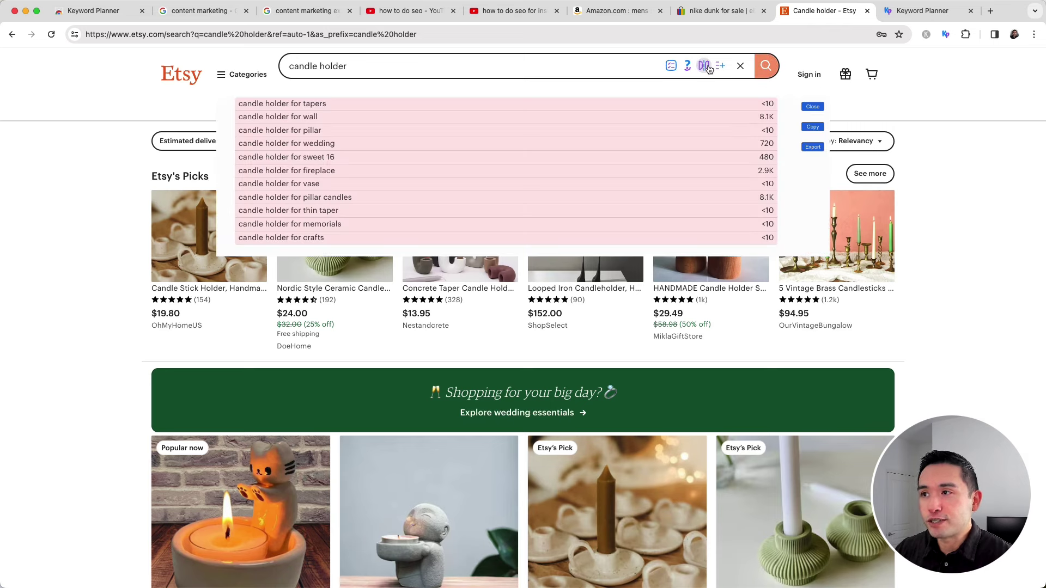